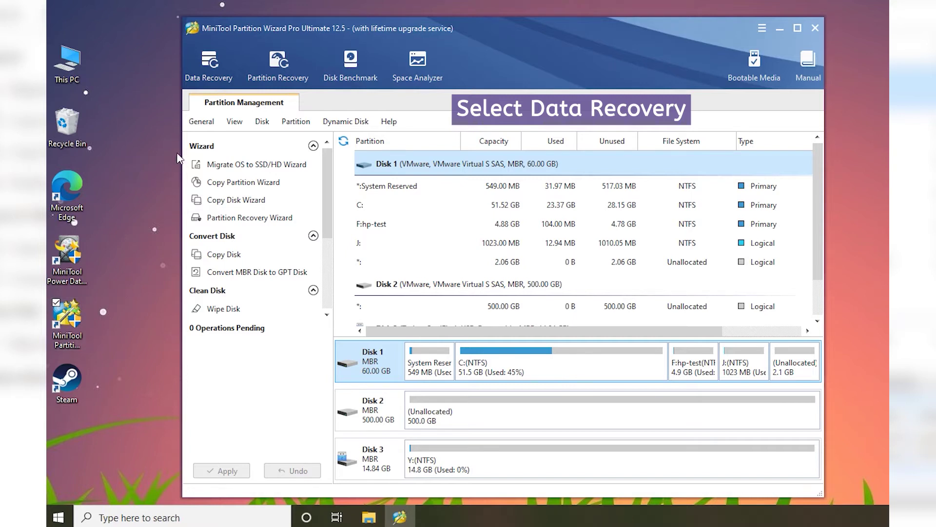
Launch the Data Recovery module from the MiniTool Partition Wizard toolbar.
{"action": "left_click", "coordinate": [210, 78]}
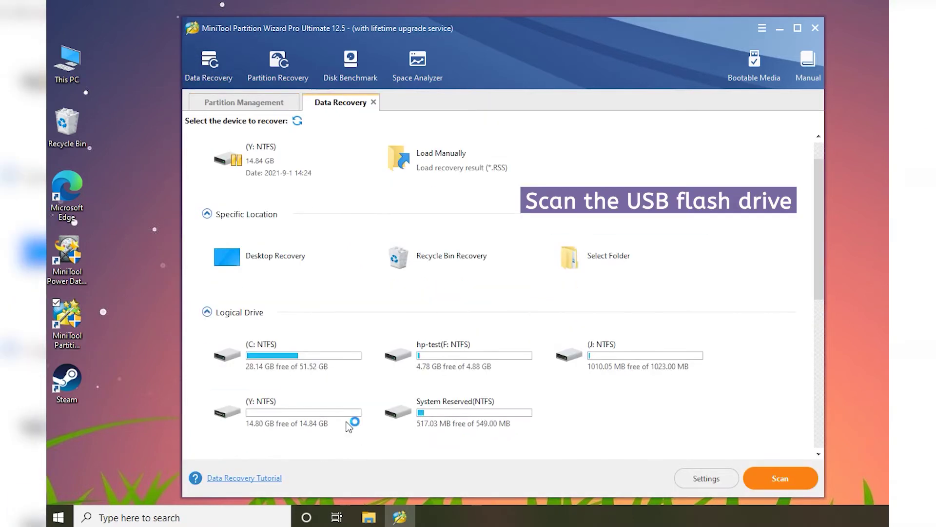
Scan the Y: NTFS logical drive and open the Existing Partition results.
{"action": "left_click", "coordinate": [272, 404]}
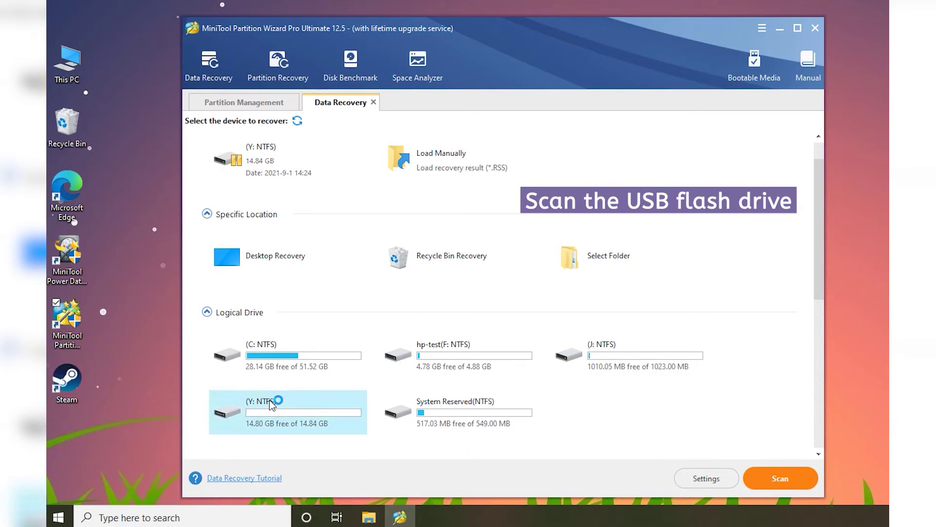
{"action": "left_click", "coordinate": [803, 483]}
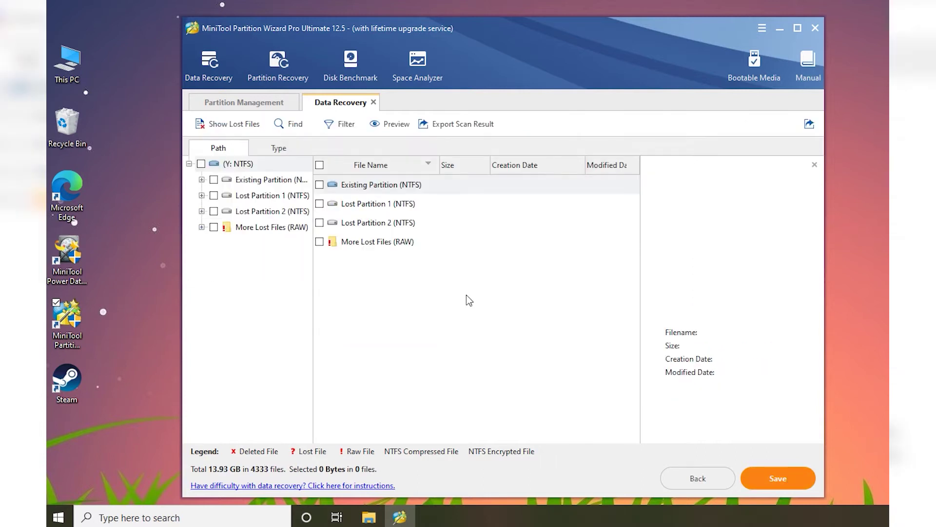
{"action": "double_click", "coordinate": [398, 191]}
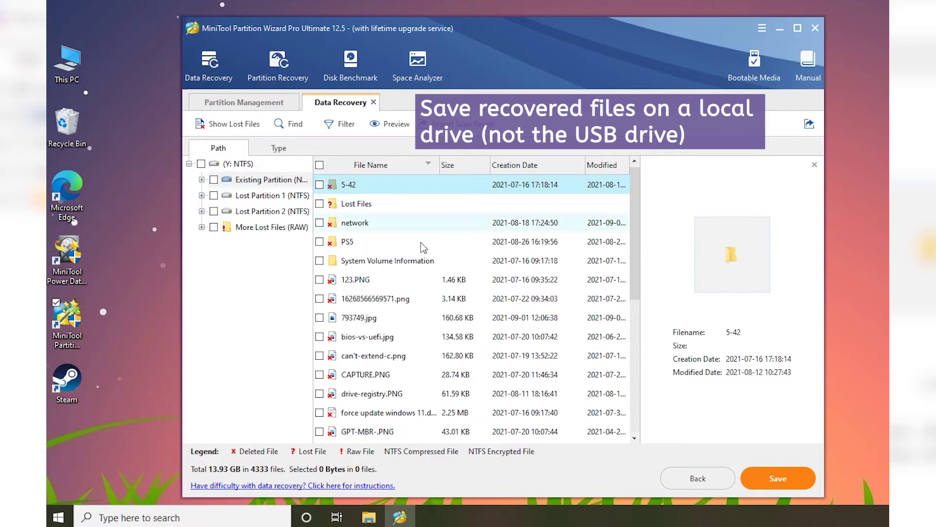
Preview images and tick 123.PNG, 16268566569571.png, bios-vs-uefi.jpg and CAPTURE.PNG for saving.
{"action": "left_click", "coordinate": [319, 280]}
{"action": "left_click", "coordinate": [320, 298]}
{"action": "left_click", "coordinate": [319, 337]}
{"action": "left_click", "coordinate": [336, 359]}
{"action": "left_click", "coordinate": [356, 397]}
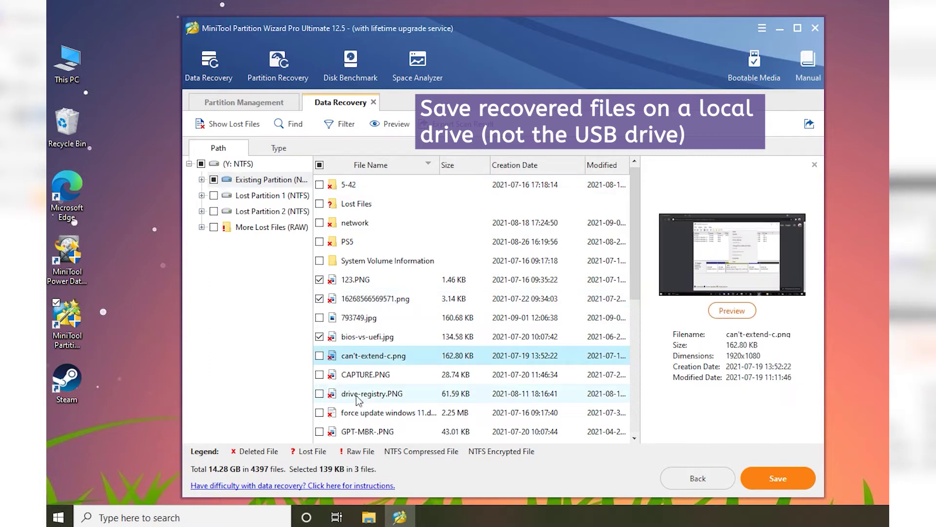
{"action": "left_click", "coordinate": [366, 376]}
{"action": "left_click", "coordinate": [319, 375]}
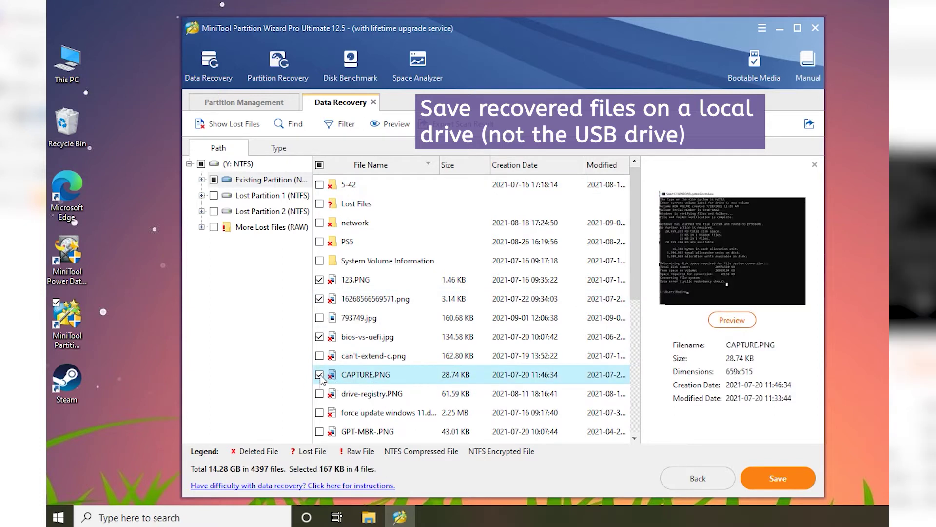
{"action": "left_click", "coordinate": [793, 483]}
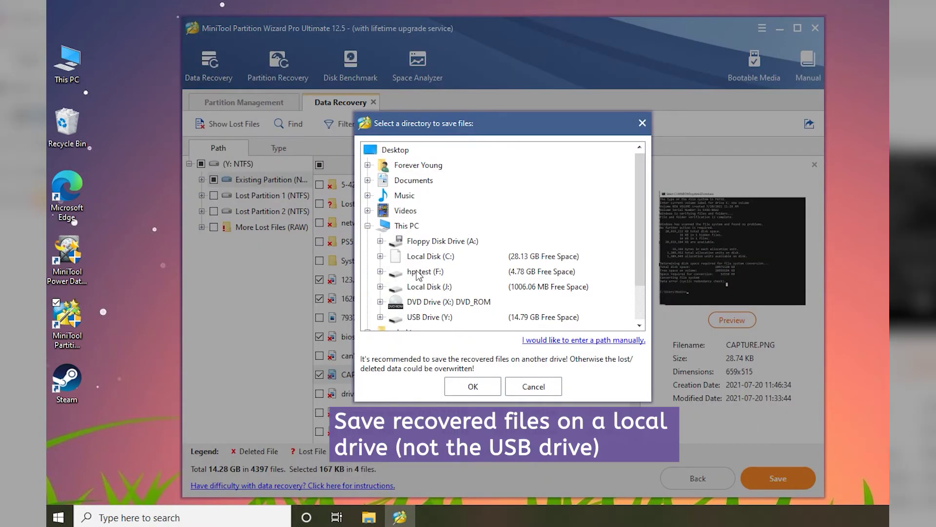
Save the four marked files to hp-test (F:) and dismiss the Recover Complete notice.
{"action": "left_click", "coordinate": [398, 274]}
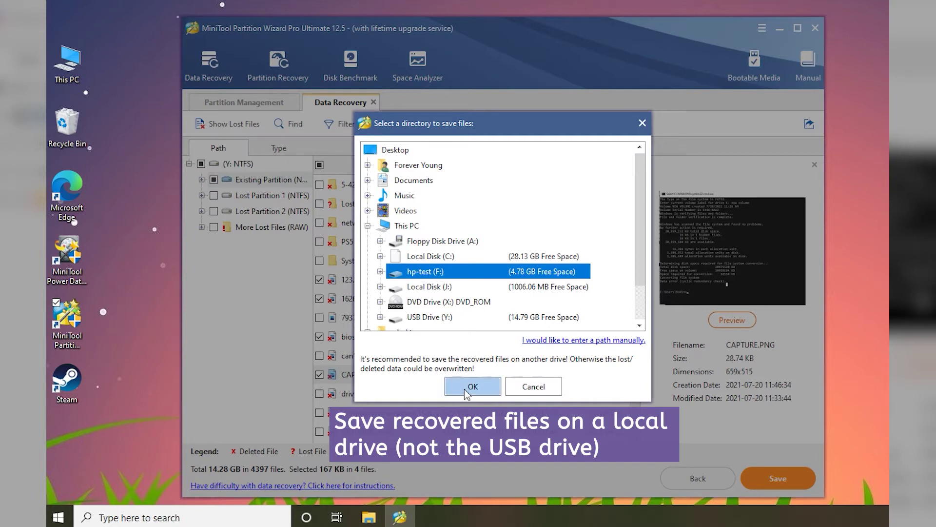
{"action": "left_click", "coordinate": [489, 387]}
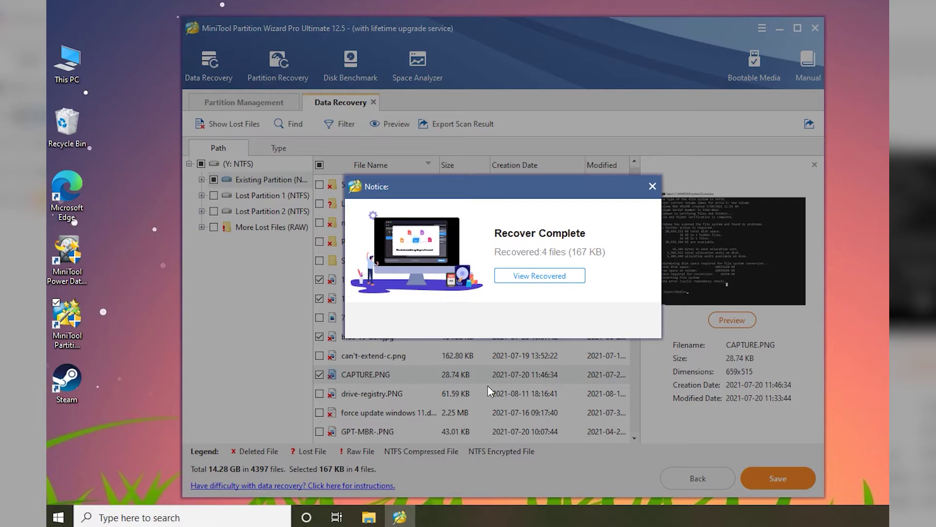
{"action": "left_click", "coordinate": [653, 186]}
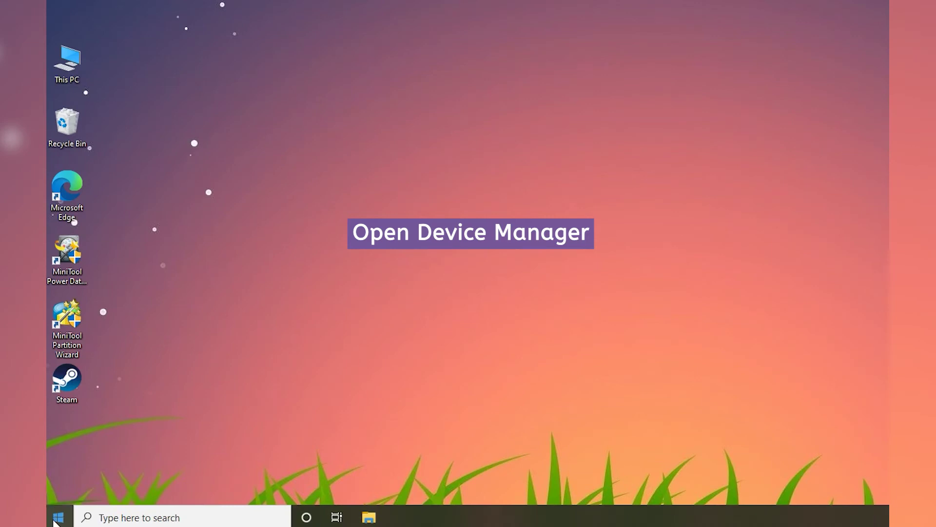
Open Device Manager from the Start button's Win+X menu.
{"action": "right_click", "coordinate": [57, 517]}
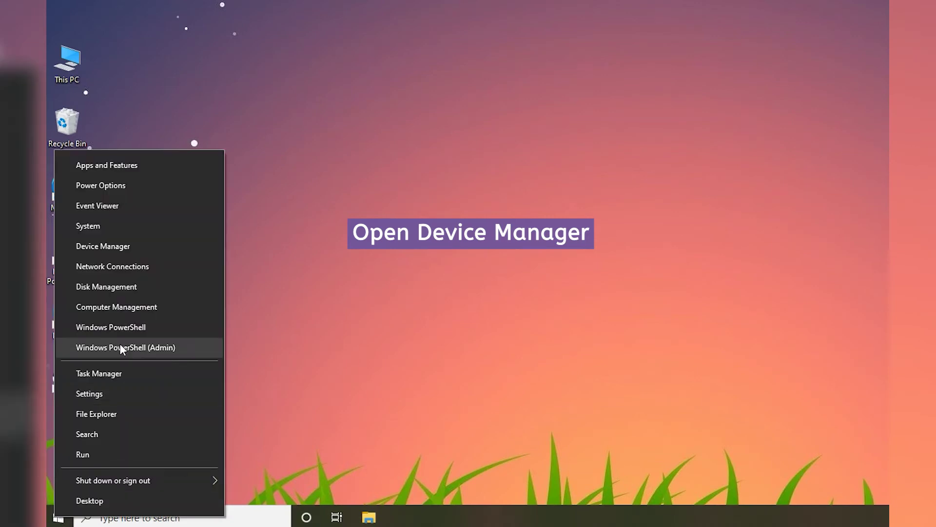
{"action": "left_click", "coordinate": [161, 248]}
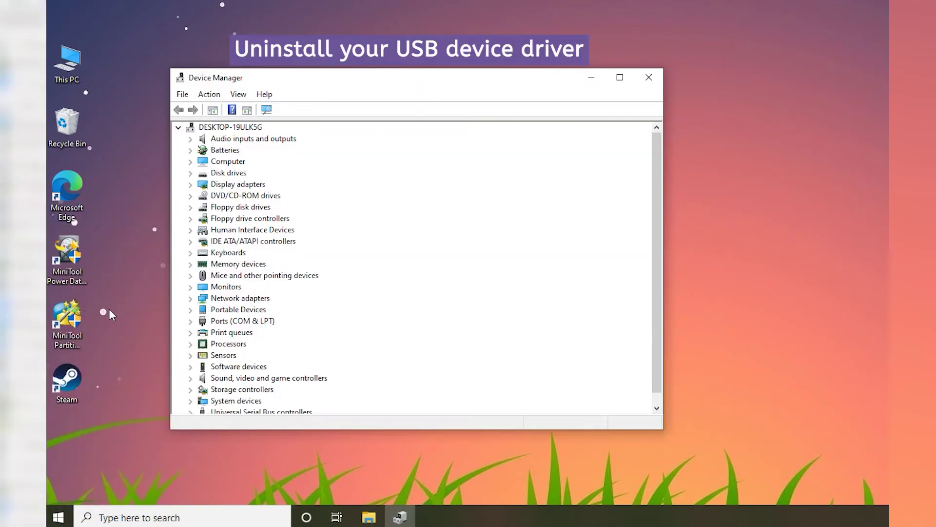
Uninstall the Teclast CoolFlash USB Device listed under Disk drives.
{"action": "double_click", "coordinate": [240, 174]}
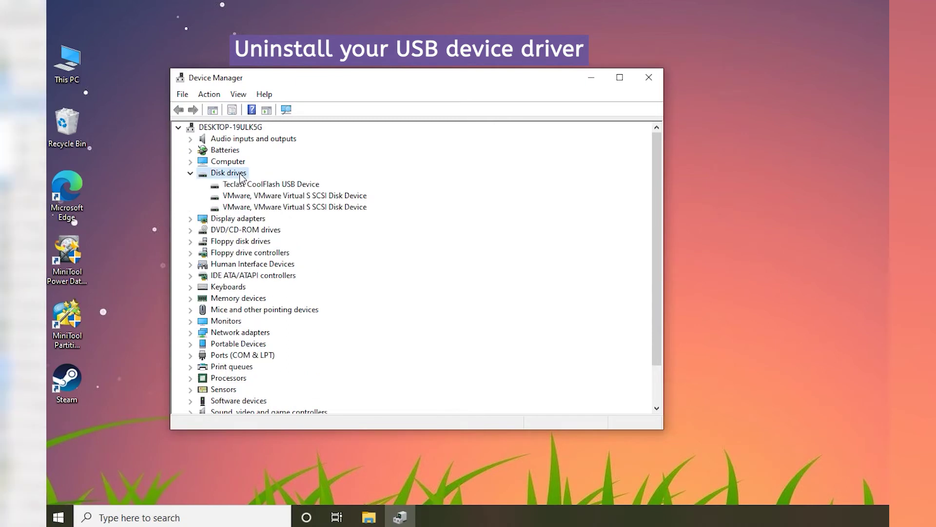
{"action": "left_click", "coordinate": [298, 189]}
{"action": "right_click", "coordinate": [298, 190]}
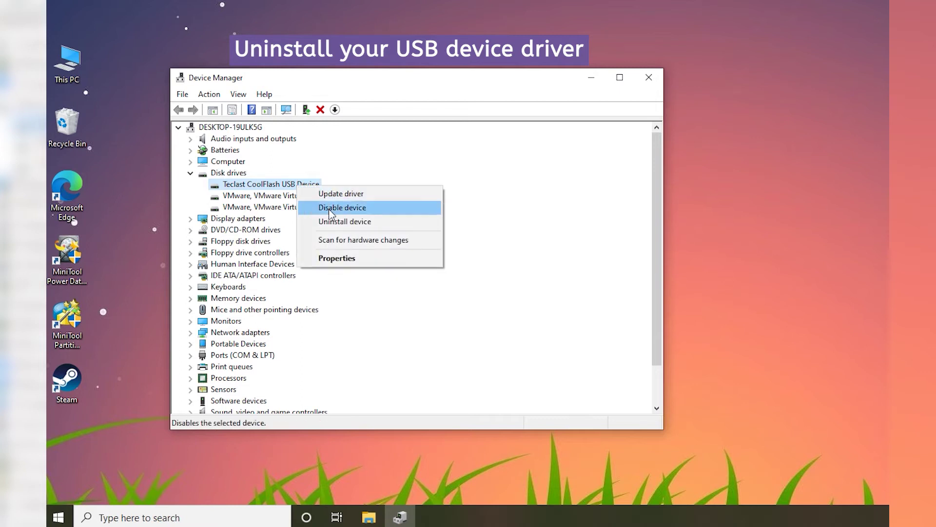
{"action": "left_click", "coordinate": [373, 223]}
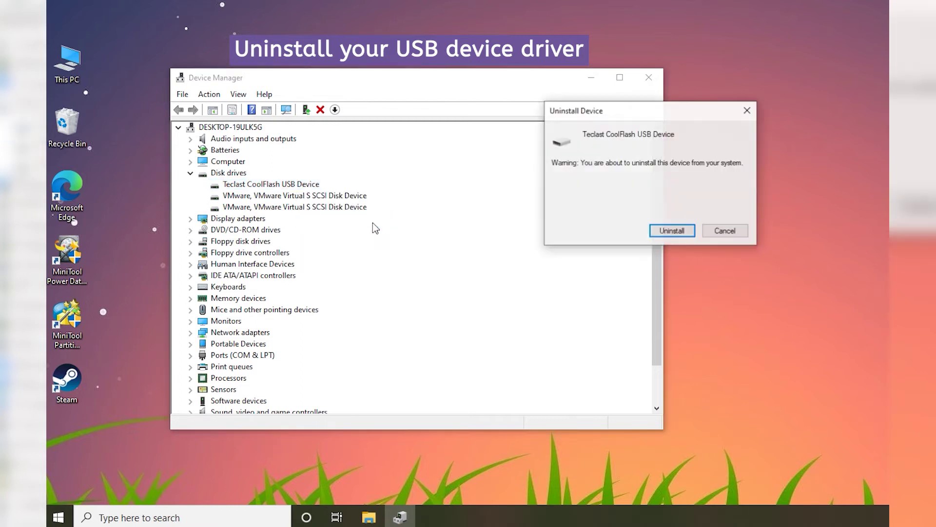
{"action": "left_click", "coordinate": [688, 232]}
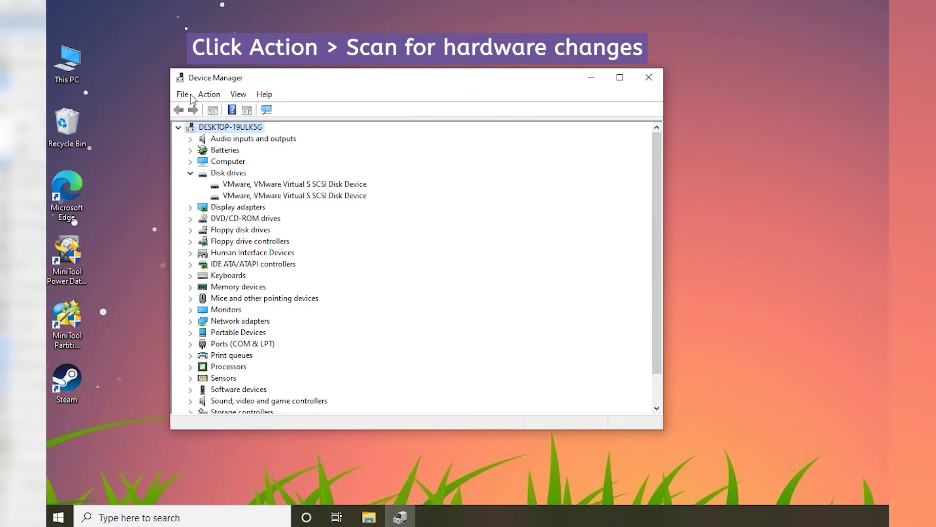
Run Action > Scan for hardware changes so the Teclast CoolFlash drive reinstalls.
{"action": "left_click", "coordinate": [210, 94]}
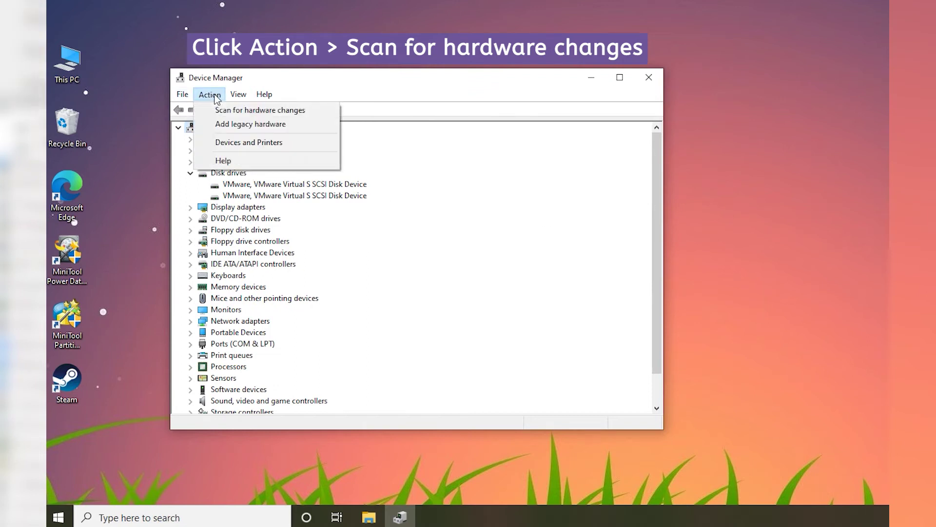
{"action": "left_click", "coordinate": [230, 111]}
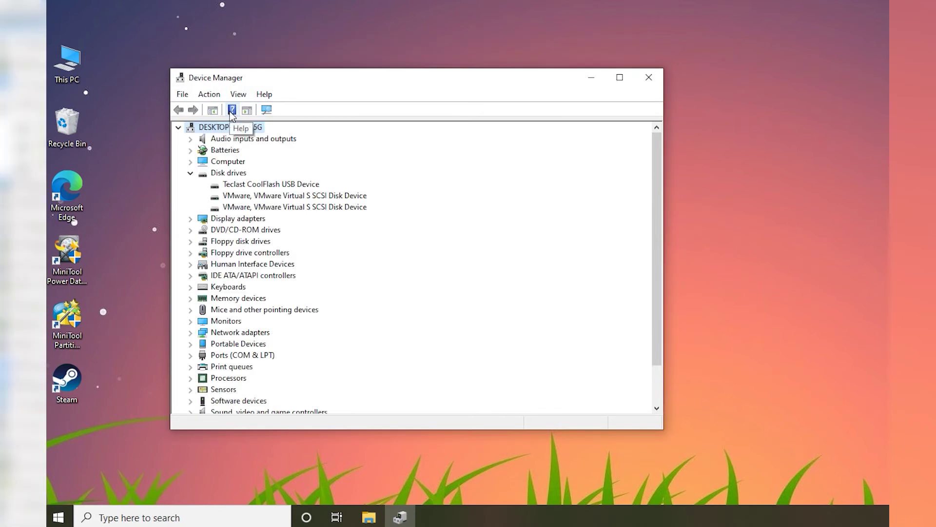
Close Device Manager and choose Restart under Shut down or sign out.
{"action": "left_click", "coordinate": [653, 80]}
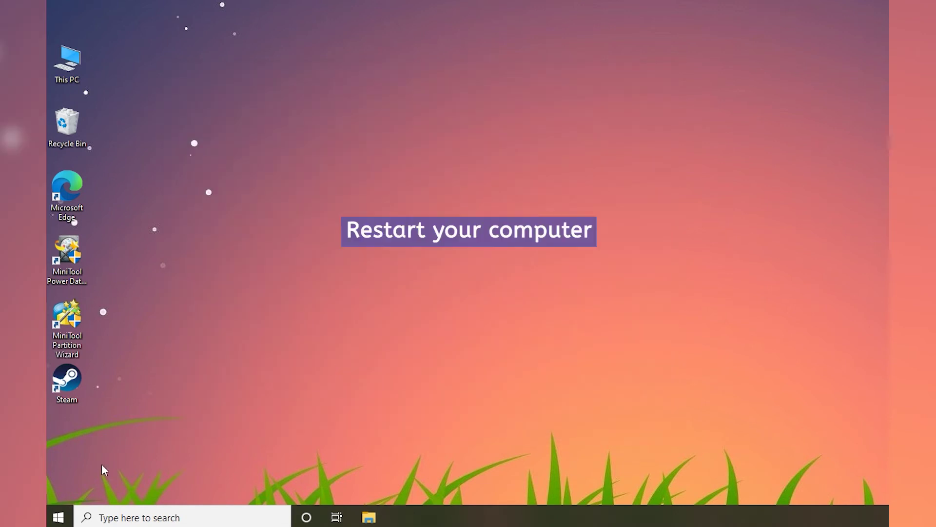
{"action": "right_click", "coordinate": [59, 518]}
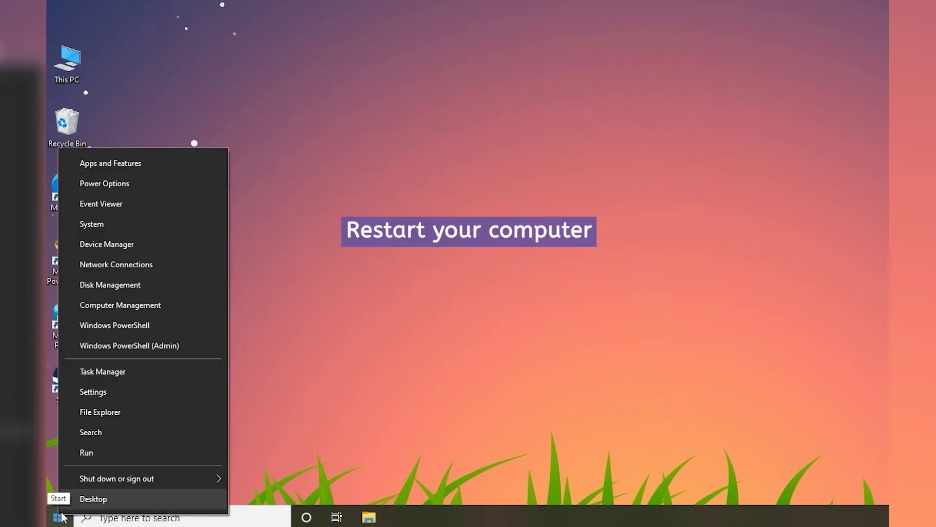
{"action": "mouse_move", "coordinate": [166, 484]}
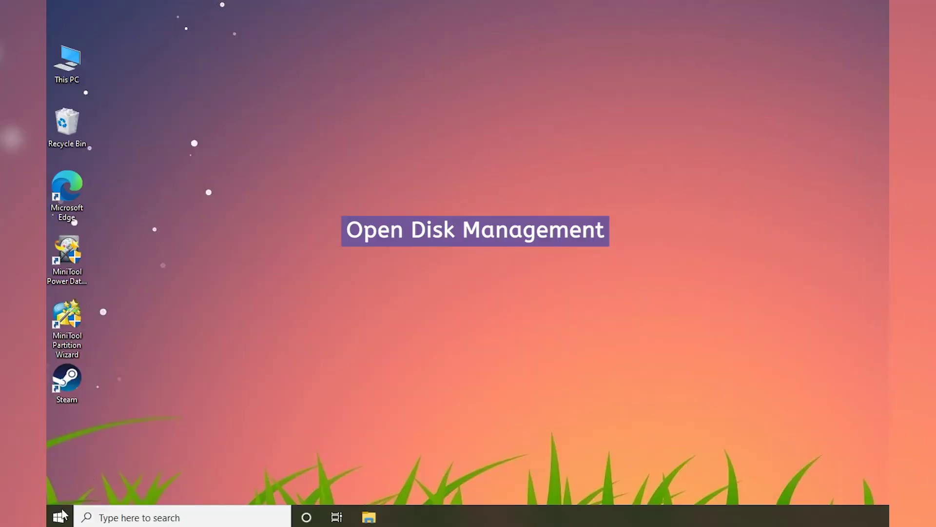
Open Disk Management from the Win+X menu and bring removable Disk 2 into view.
{"action": "right_click", "coordinate": [61, 516]}
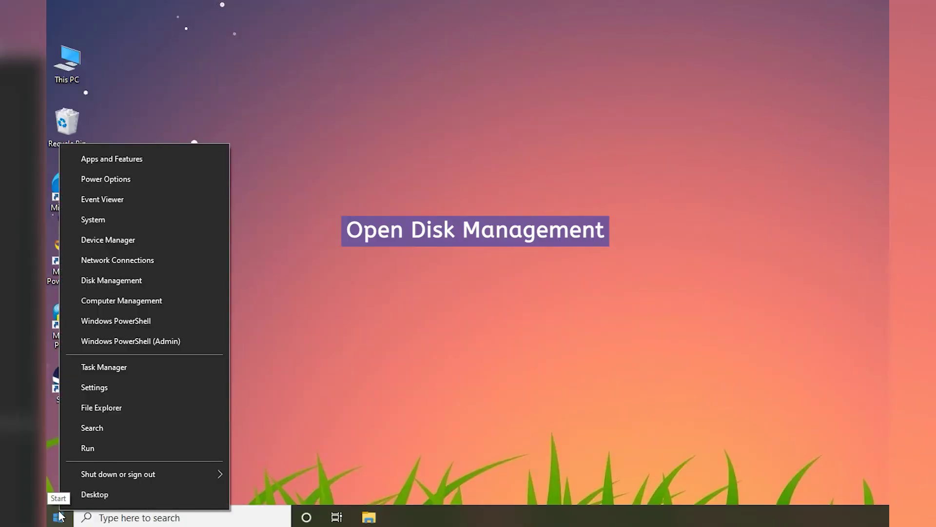
{"action": "left_click", "coordinate": [178, 288]}
{"action": "left_click_drag", "start_coordinate": [705, 311], "coordinate": [707, 348]}
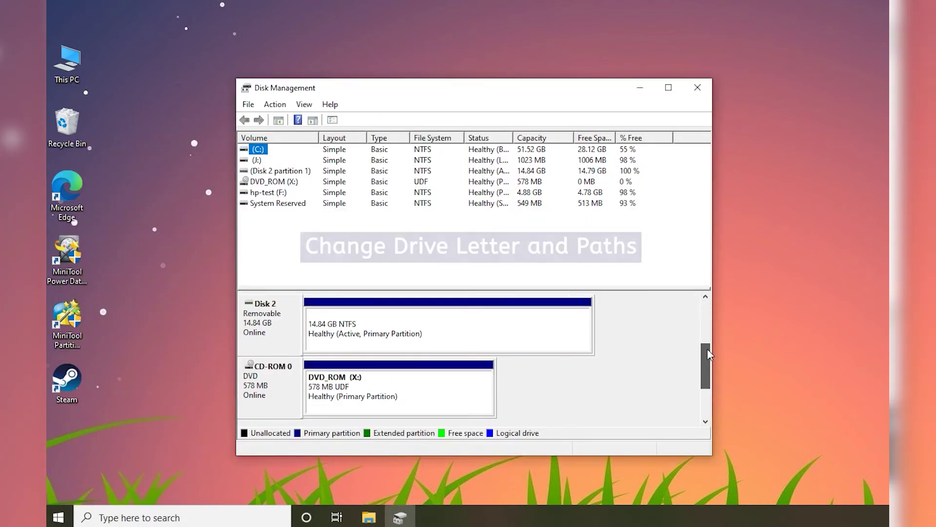
Add drive letter Y to the 14.84 GB Disk 2 partition, then close Disk Management.
{"action": "left_click", "coordinate": [350, 326]}
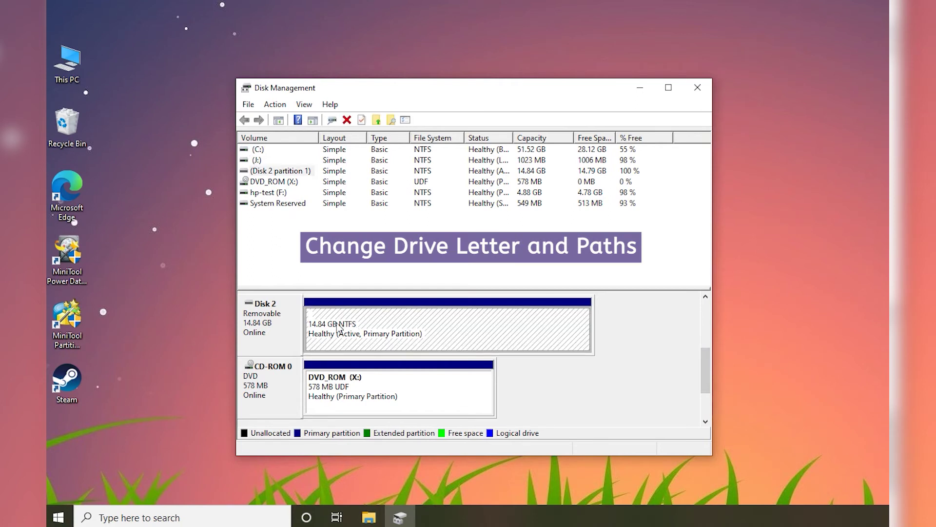
{"action": "right_click", "coordinate": [339, 328]}
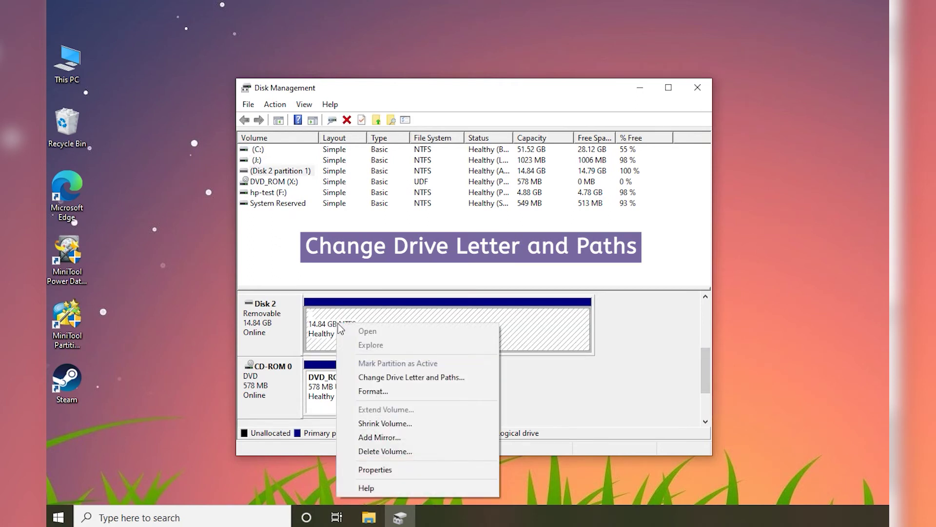
{"action": "left_click", "coordinate": [476, 386]}
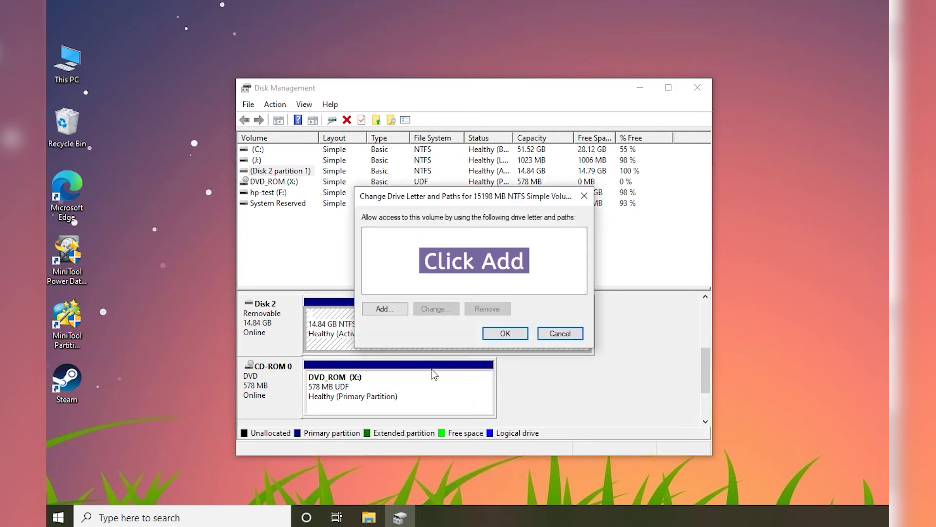
{"action": "left_click", "coordinate": [393, 311]}
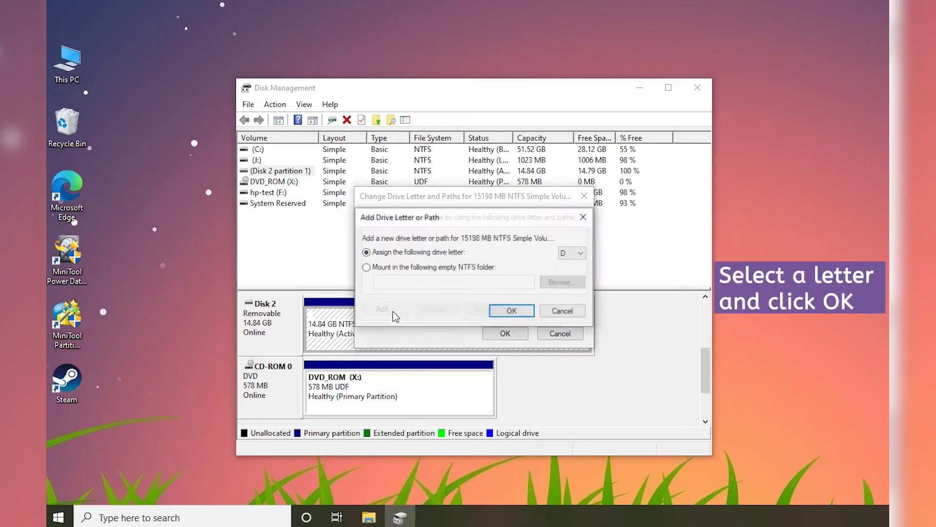
{"action": "left_click", "coordinate": [581, 254]}
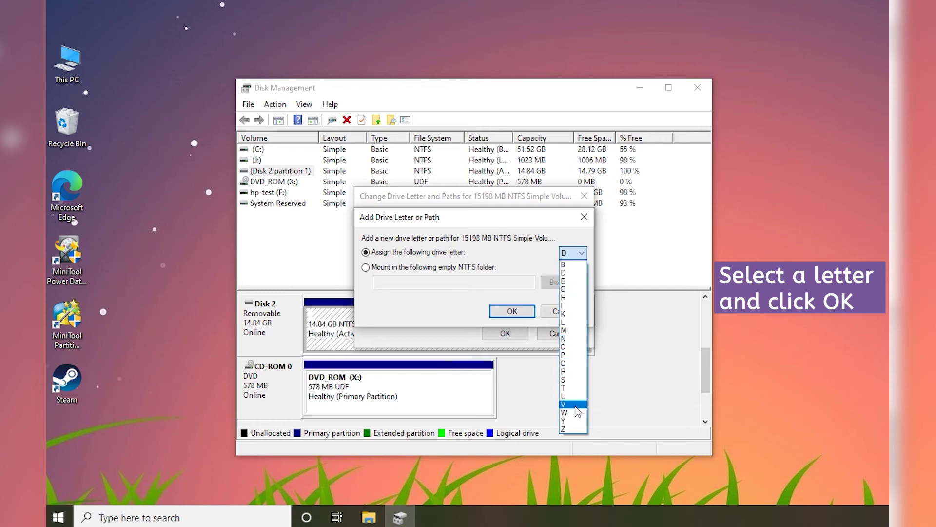
{"action": "left_click", "coordinate": [577, 422]}
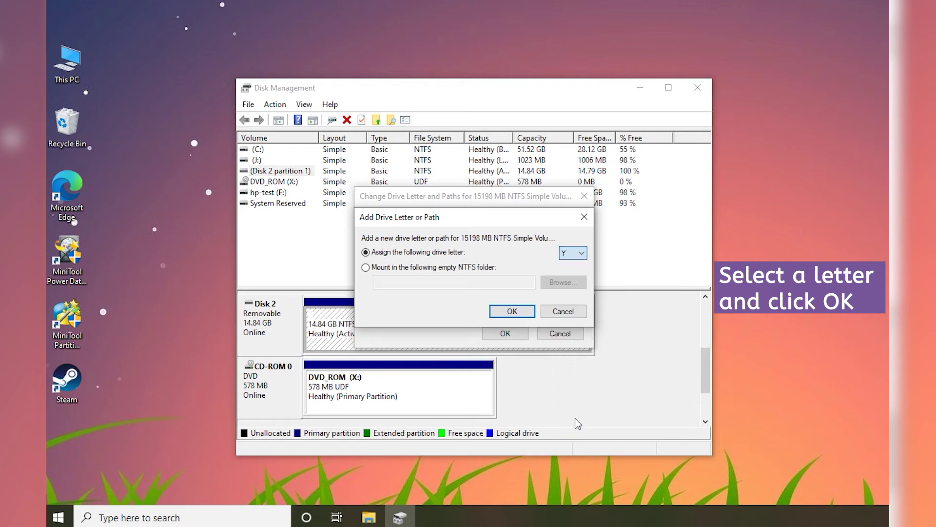
{"action": "left_click", "coordinate": [512, 312]}
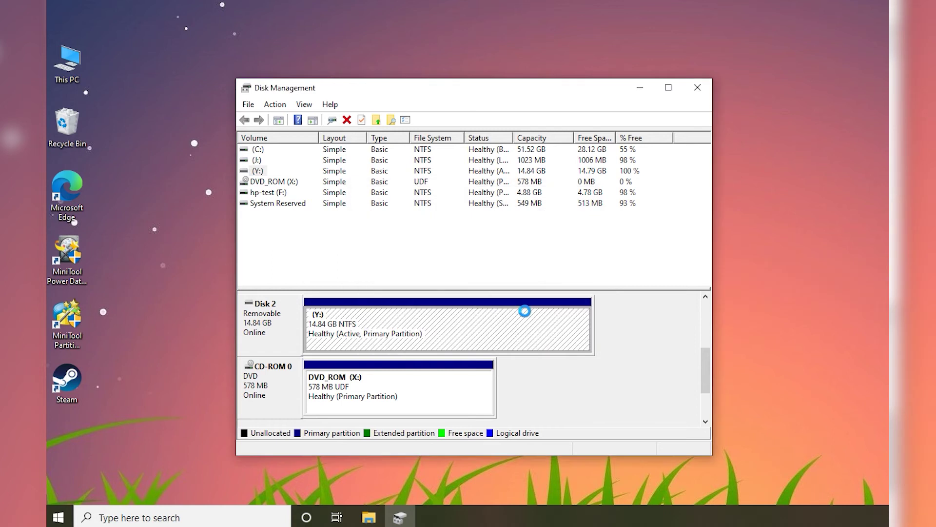
{"action": "left_click", "coordinate": [695, 87]}
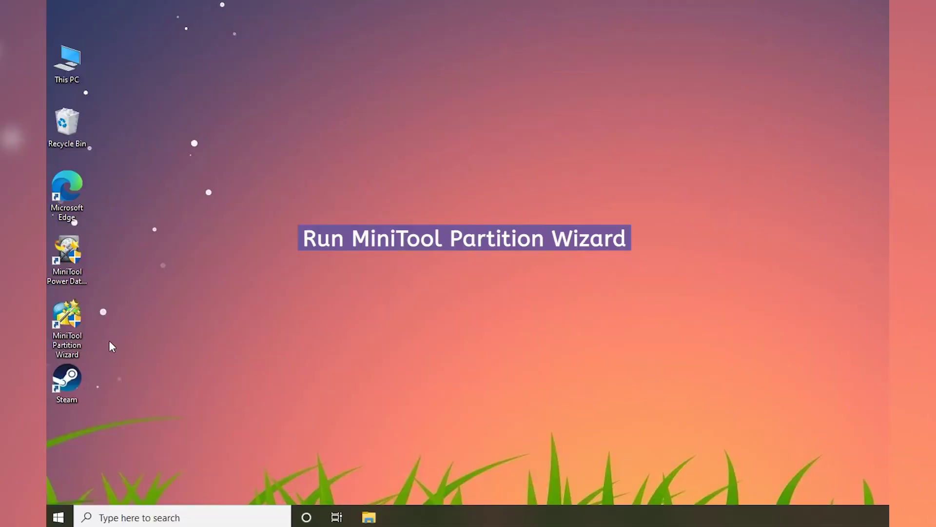
Launch MiniTool Partition Wizard, select the Y: (NTFS) partition on Disk 3, and start Check File System.
{"action": "double_click", "coordinate": [58, 323]}
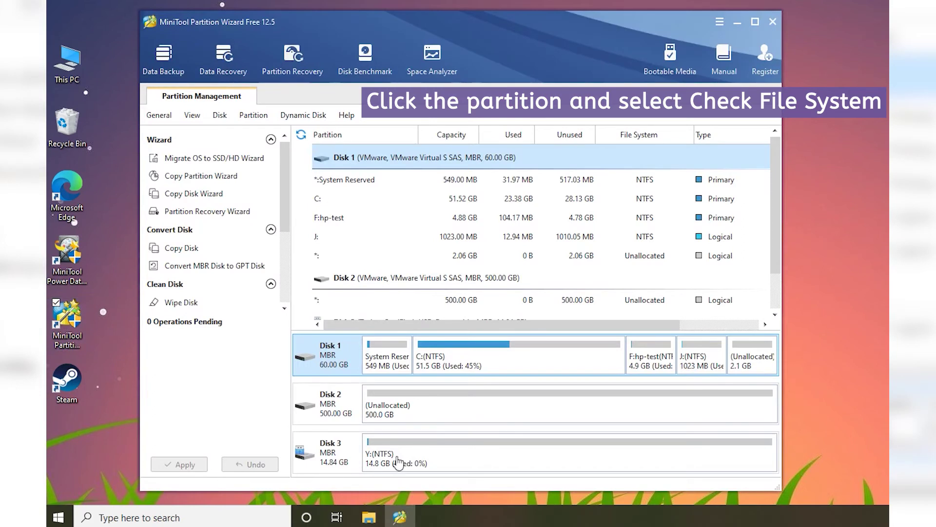
{"action": "left_click", "coordinate": [398, 463]}
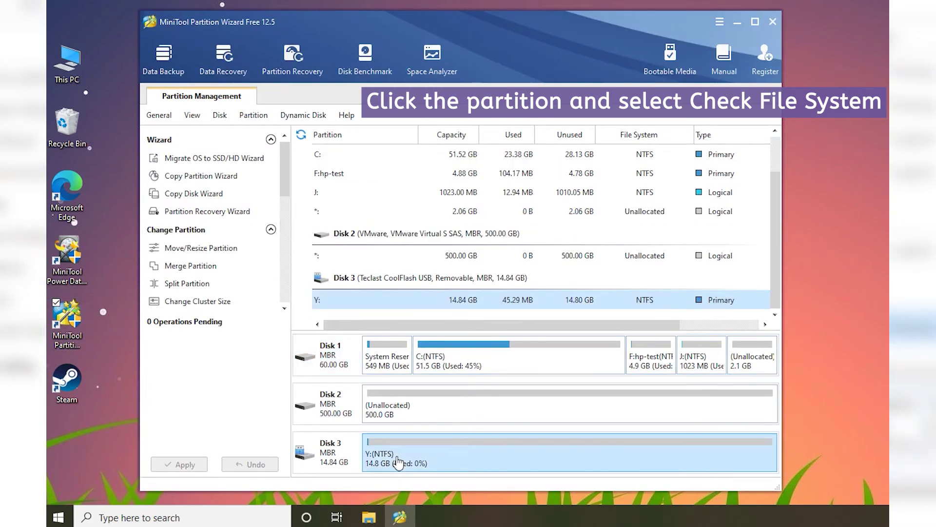
{"action": "scroll", "coordinate": [222, 246], "scroll_direction": "down", "scroll_amount": 4}
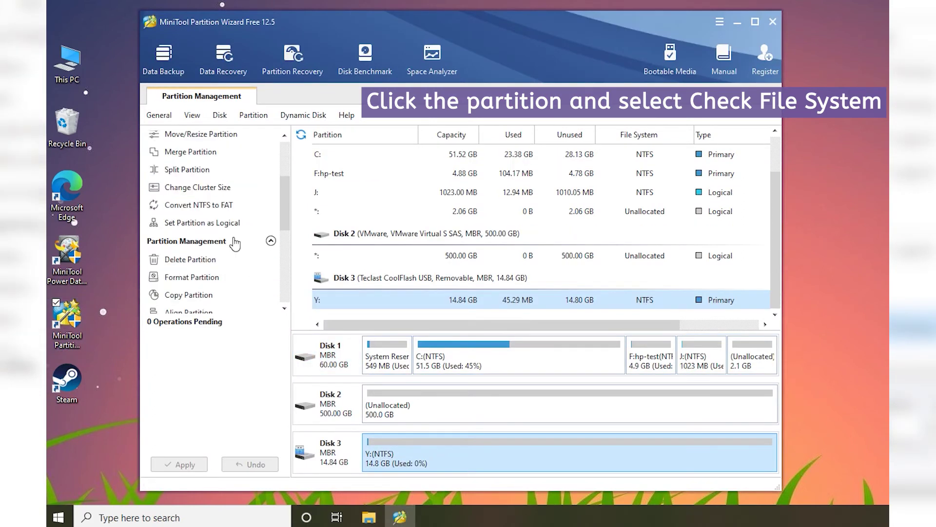
{"action": "scroll", "coordinate": [235, 244], "scroll_direction": "down", "scroll_amount": 4}
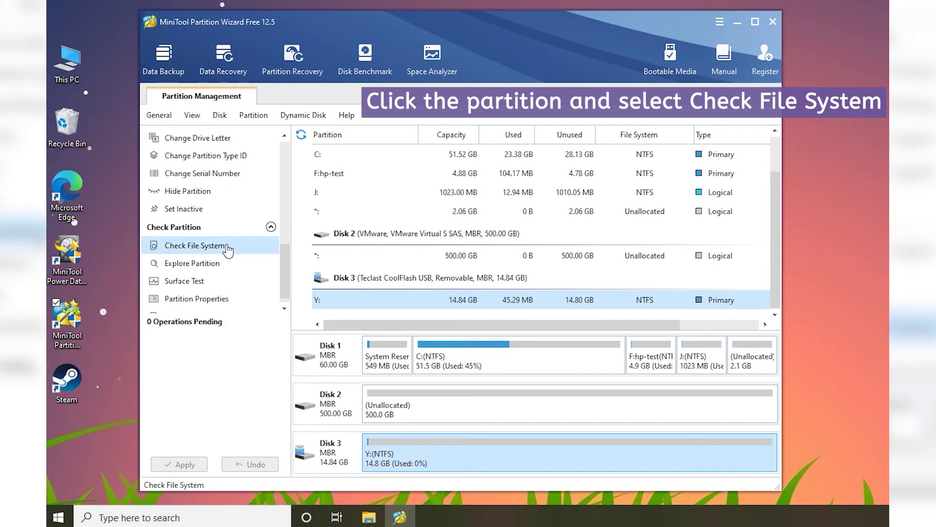
{"action": "left_click", "coordinate": [228, 247]}
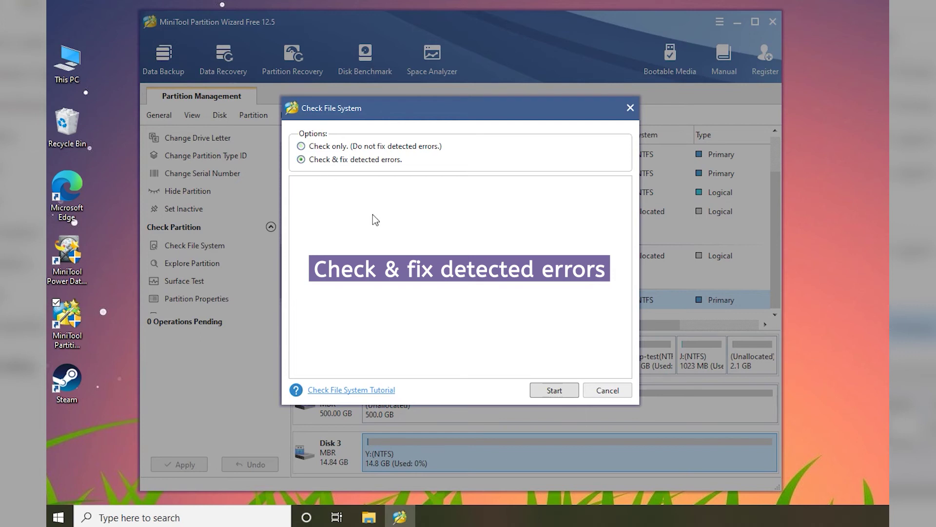
Check Y: with 'Check & fix detected errors', close the results, and quit Partition Wizard.
{"action": "left_click", "coordinate": [568, 393]}
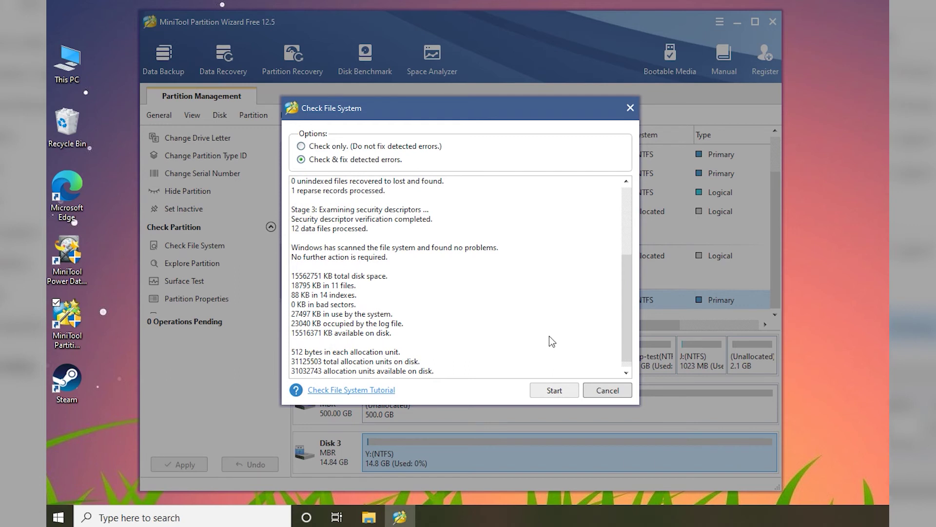
{"action": "left_click", "coordinate": [630, 109]}
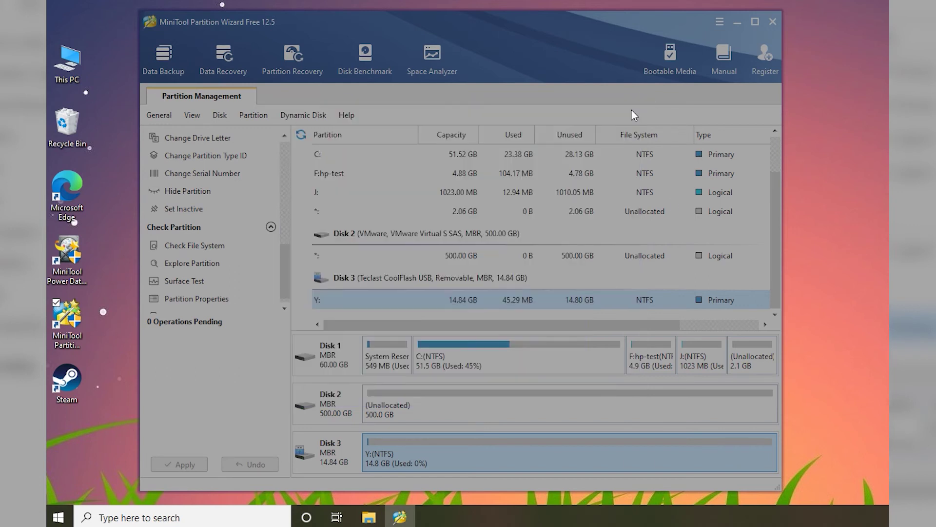
{"action": "left_click", "coordinate": [774, 21]}
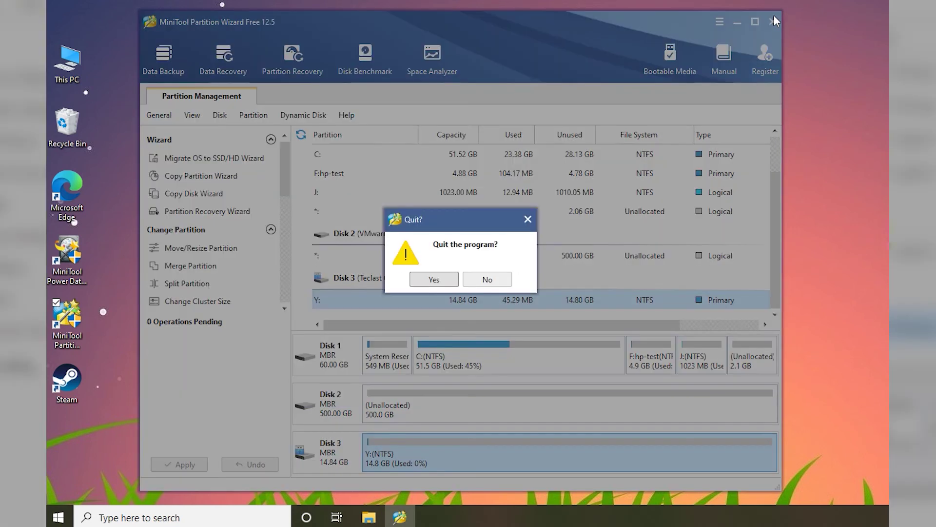
{"action": "left_click", "coordinate": [448, 285]}
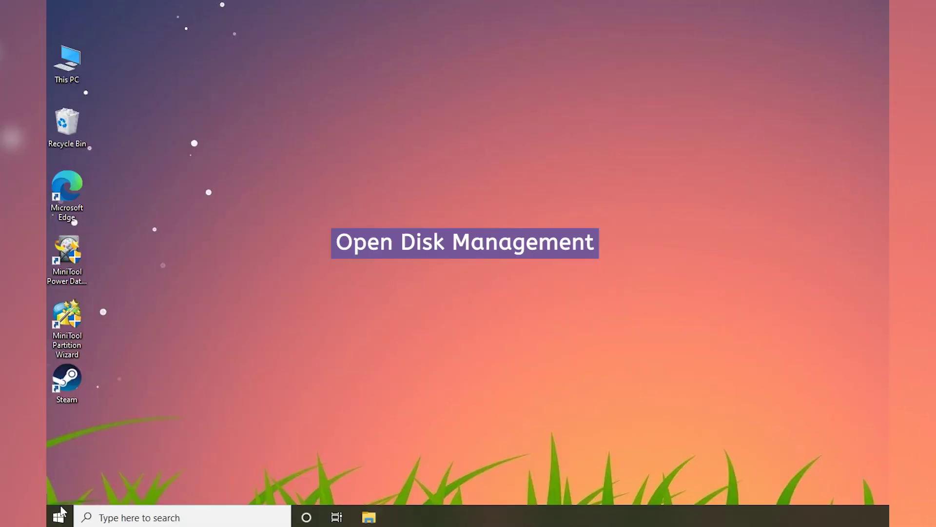
Open Disk Management from the Start menu and select the 14.84 GB Y: partition on Disk 2.
{"action": "right_click", "coordinate": [64, 513]}
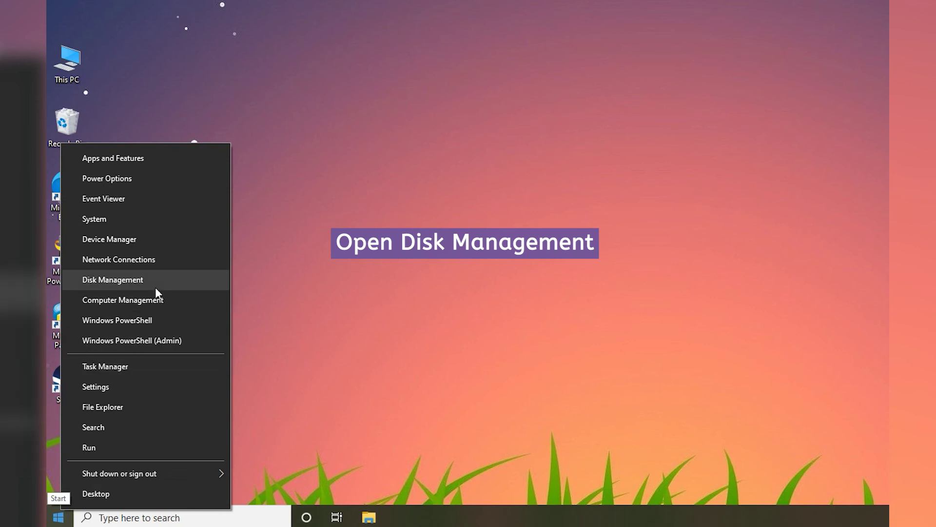
{"action": "left_click_drag", "start_coordinate": [706, 309], "coordinate": [708, 360]}
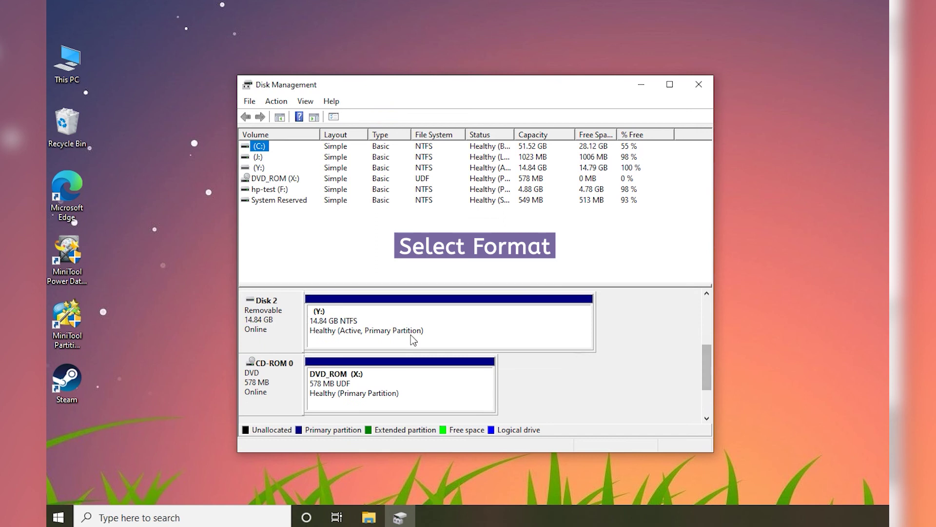
{"action": "left_click", "coordinate": [321, 318]}
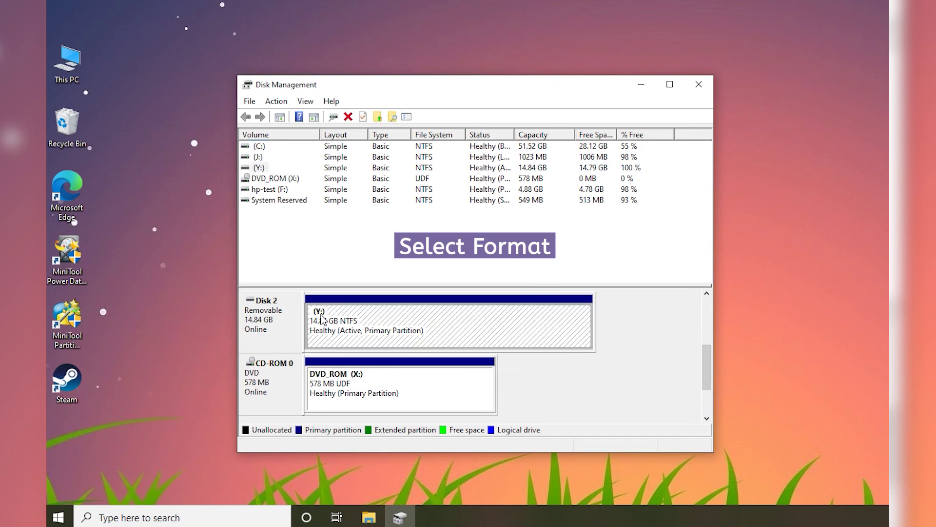
Format the Y: partition as FAT32, accepting the active-partition and data-erase warnings.
{"action": "right_click", "coordinate": [351, 325]}
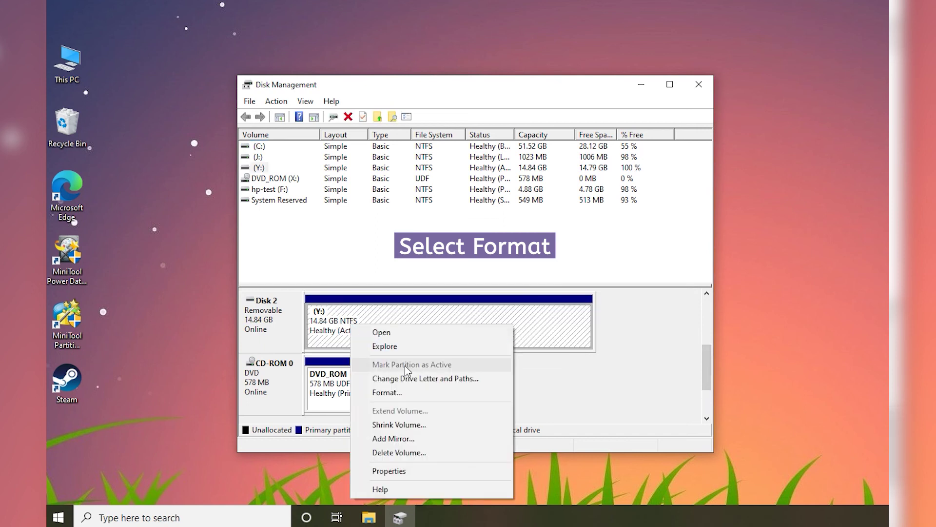
{"action": "left_click", "coordinate": [435, 393]}
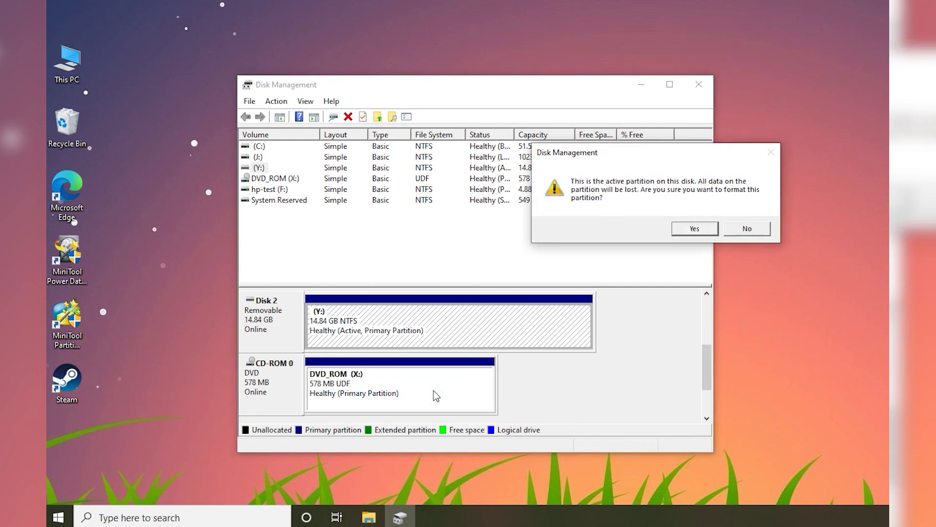
{"action": "left_click", "coordinate": [708, 230]}
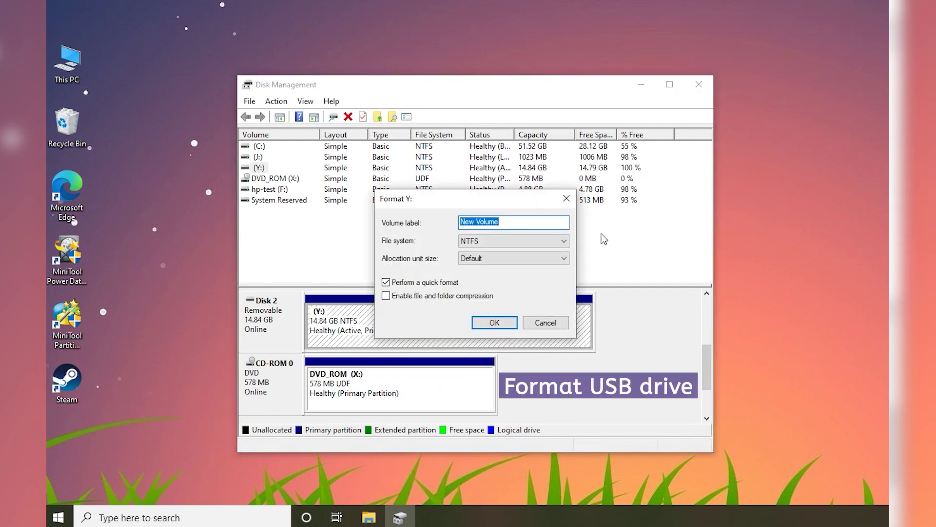
{"action": "left_click", "coordinate": [560, 242]}
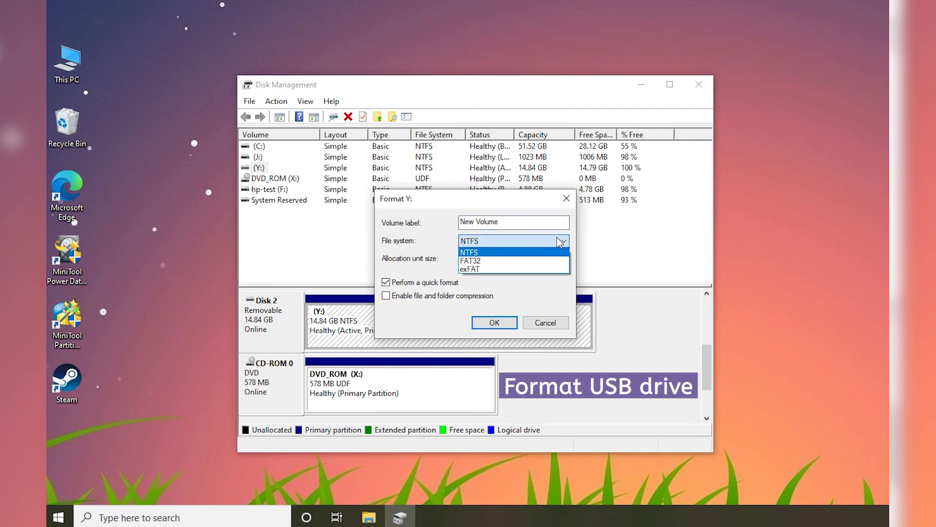
{"action": "left_click", "coordinate": [545, 262]}
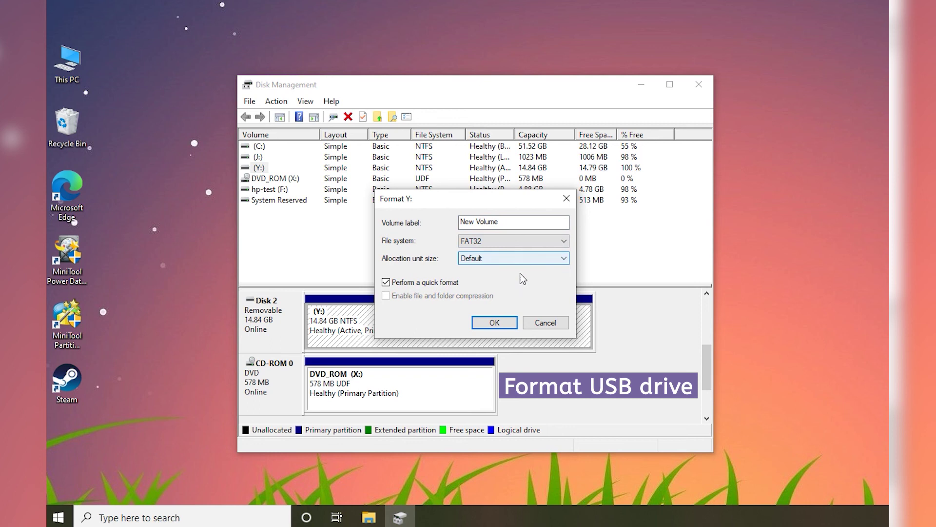
{"action": "left_click", "coordinate": [488, 328]}
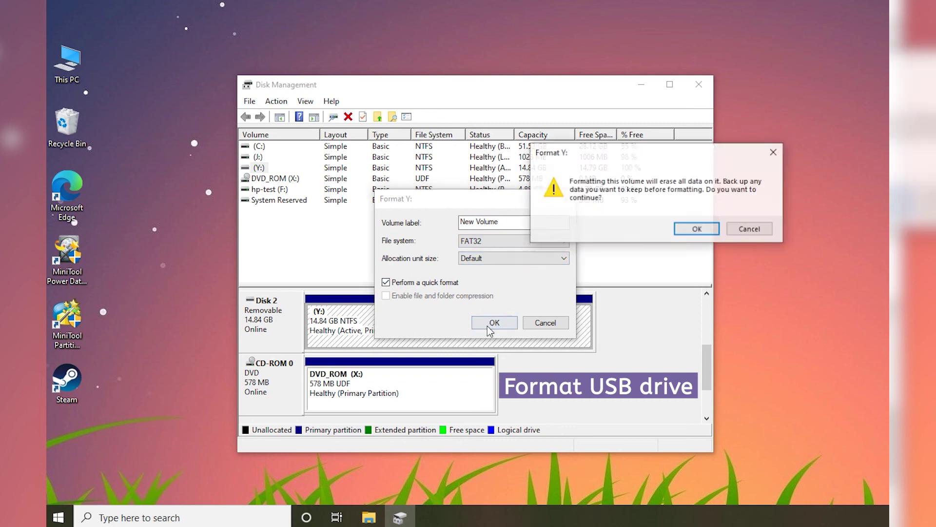
{"action": "left_click", "coordinate": [691, 230]}
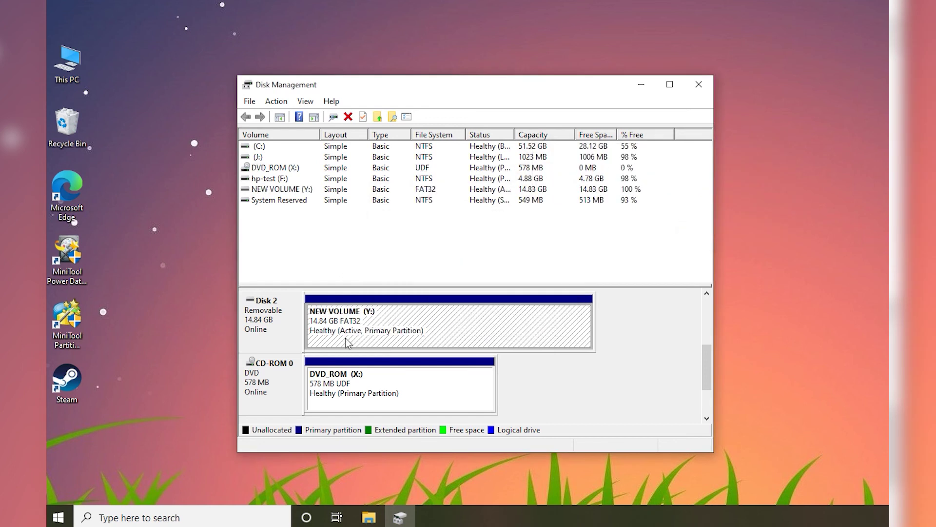
Close the Disk Management window, returning to the desktop.
{"action": "left_click", "coordinate": [699, 86]}
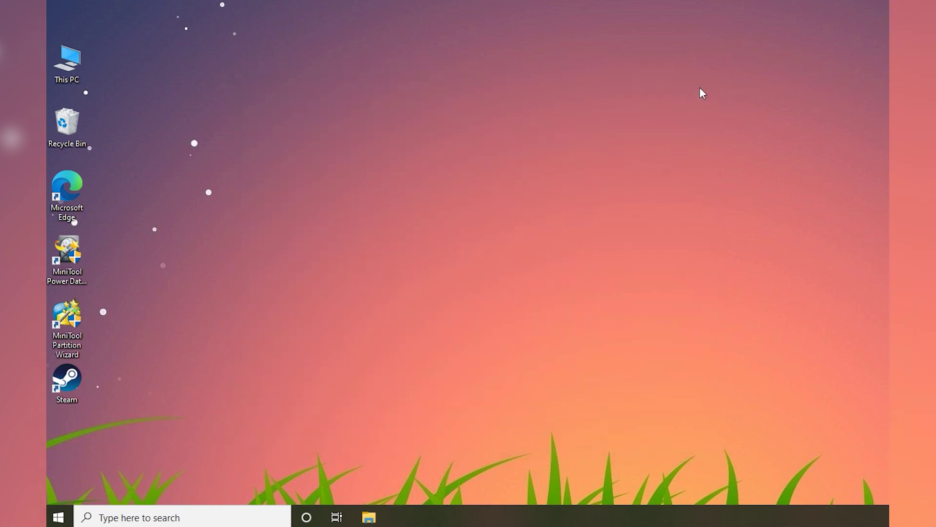